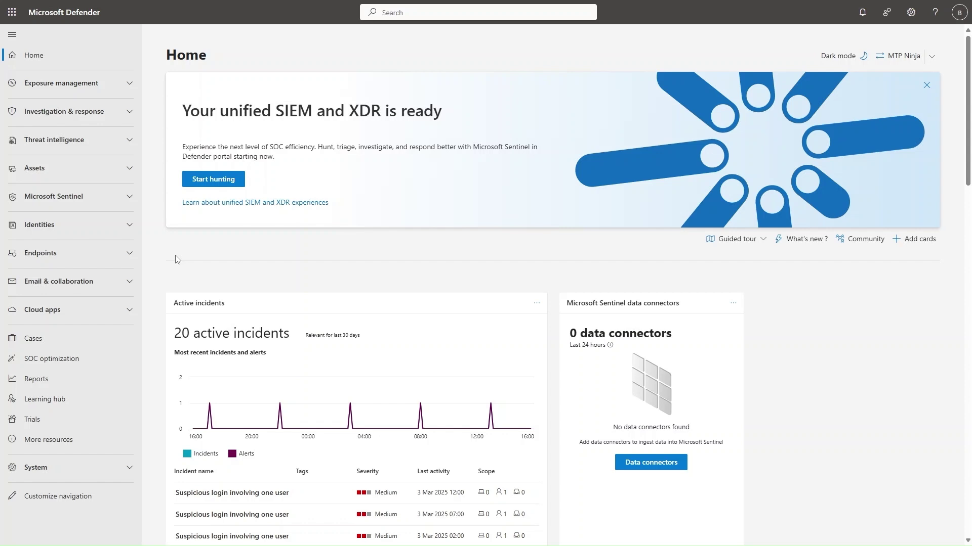
# Open the Microsoft Defender XDR Roles page under System > Permissions
pyautogui.click(120, 468)
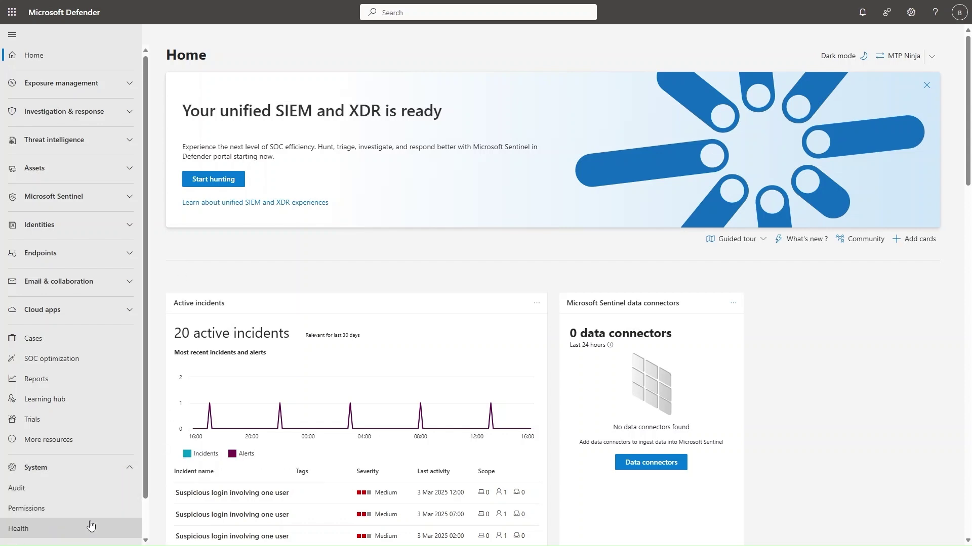
pyautogui.scroll(-1, 88, 524)
pyautogui.click(80, 474)
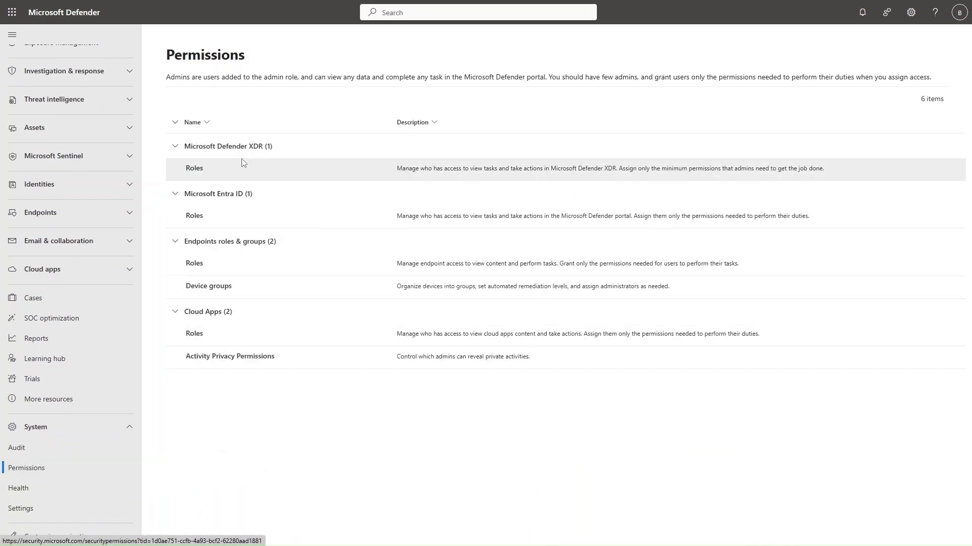
pyautogui.click(193, 169)
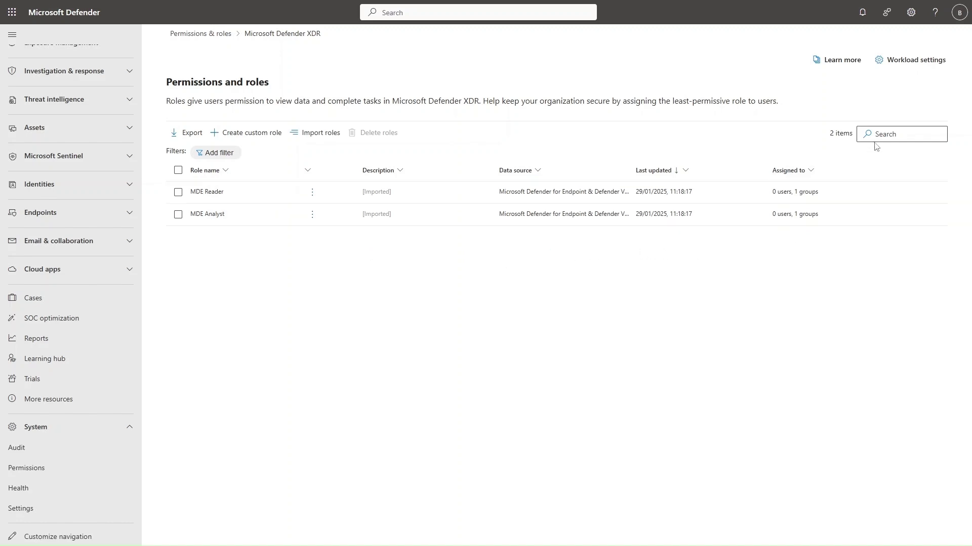
# Check the Defender XDR workload settings, then return to Permissions and roles to import roles
pyautogui.click(920, 64)
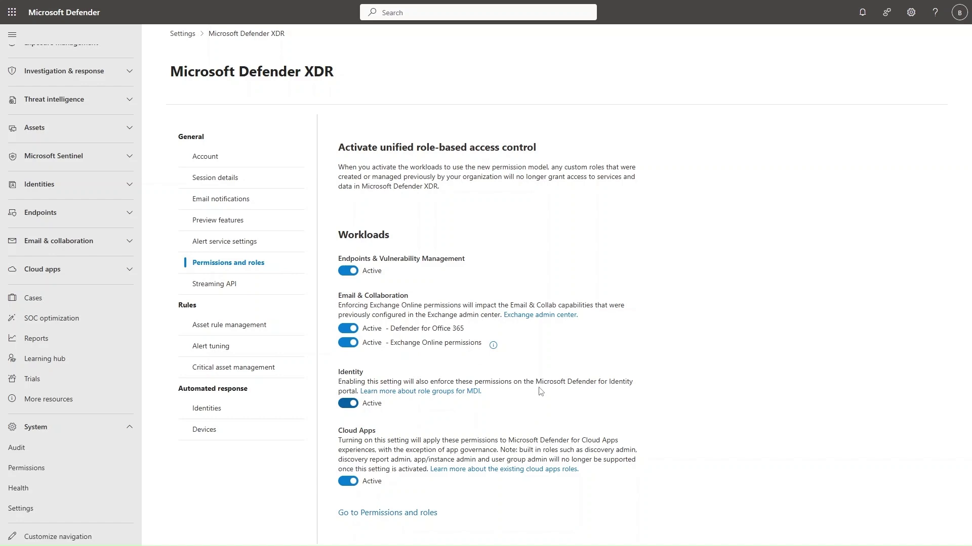
pyautogui.click(411, 514)
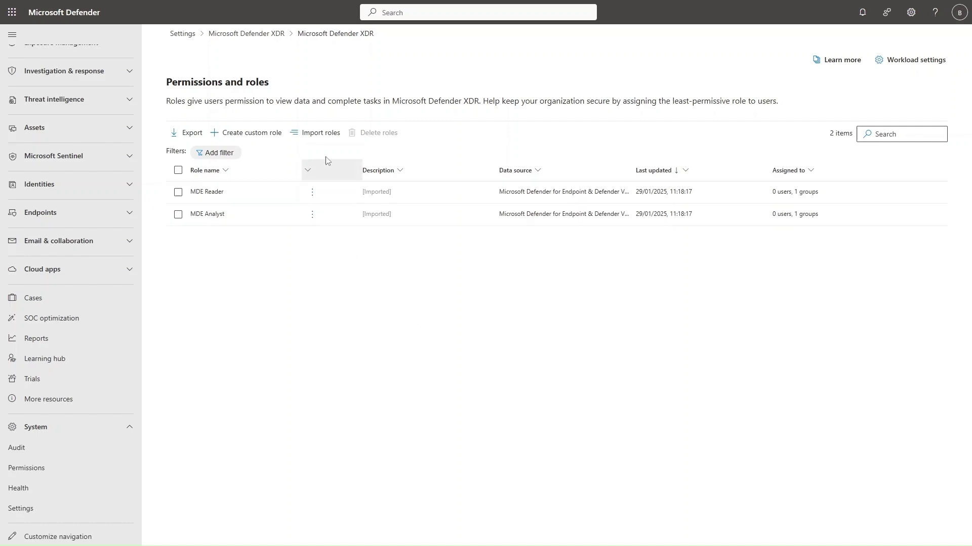
pyautogui.click(322, 135)
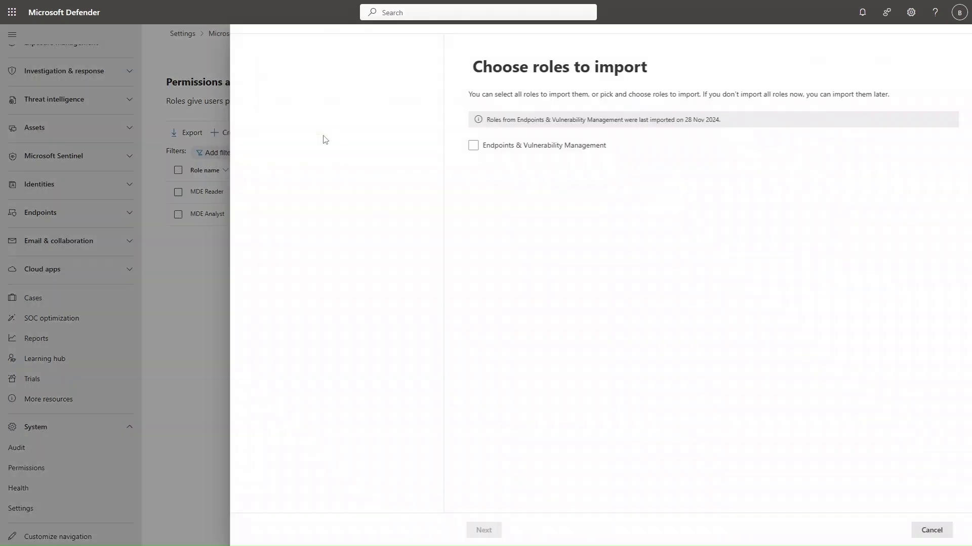
# Import the MDE Reader and MDE Analyst roles from Endpoints & Vulnerability Management
pyautogui.click(493, 148)
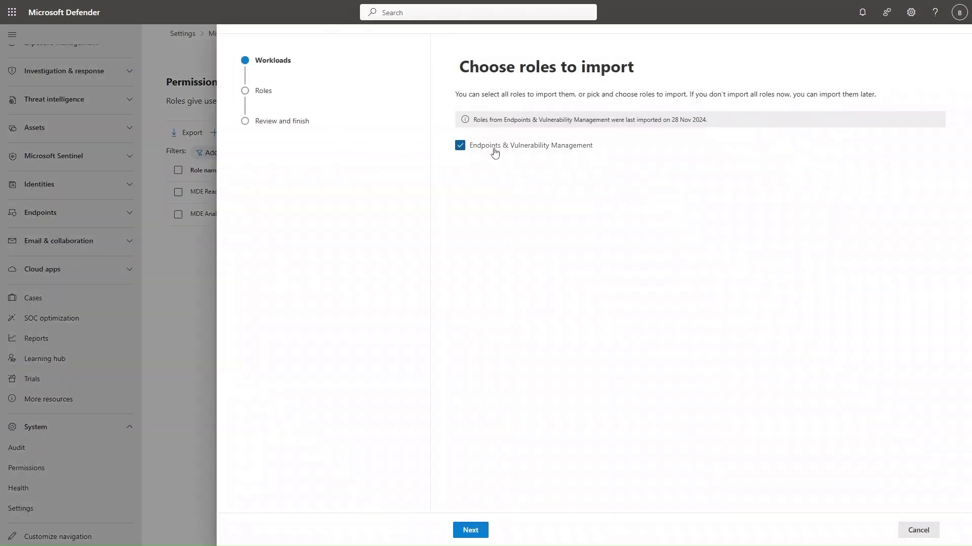
pyautogui.click(479, 530)
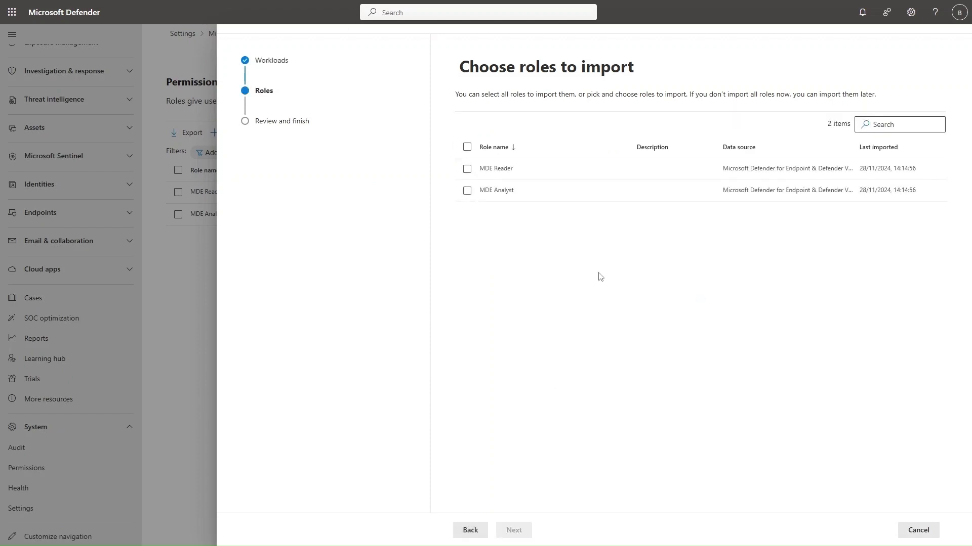
pyautogui.click(466, 191)
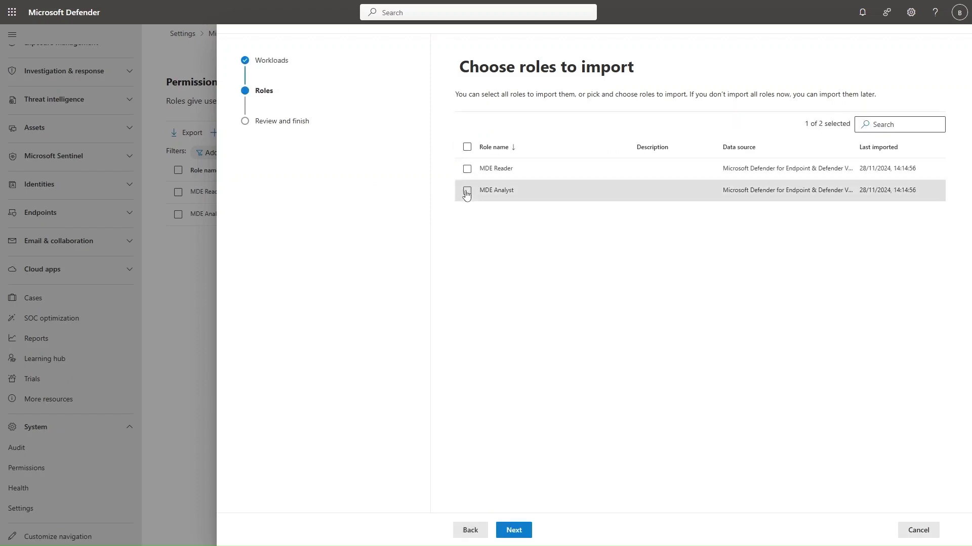
pyautogui.click(467, 170)
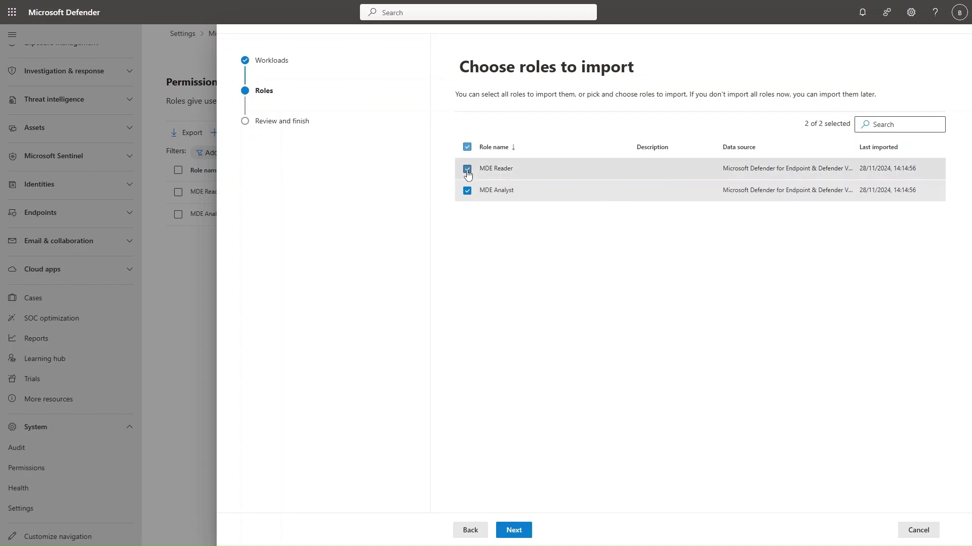
pyautogui.click(522, 531)
pyautogui.click(522, 532)
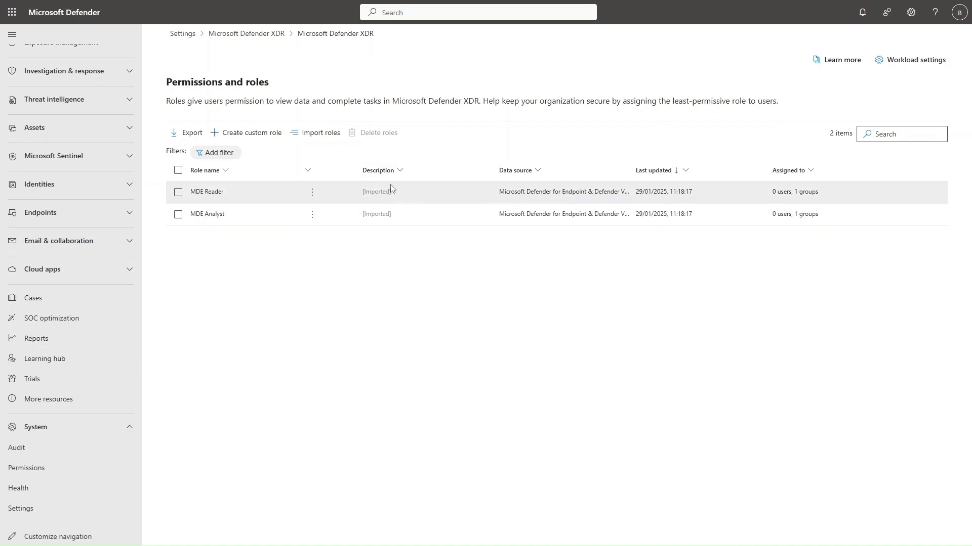
# Create a custom role named 'SOC Tier 1' and move on to its permissions
pyautogui.click(257, 134)
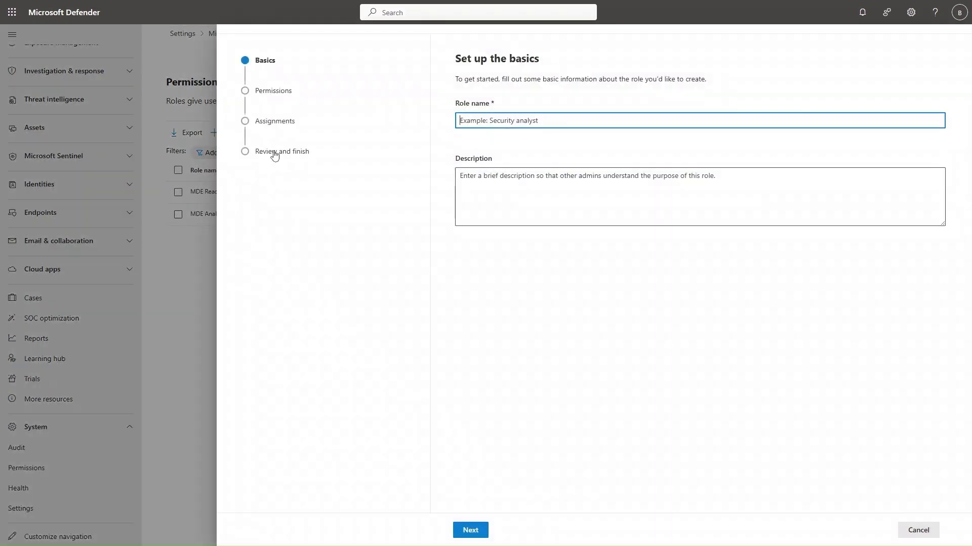
pyautogui.write('SOC Tier 1')
pyautogui.click(593, 215)
pyautogui.click(469, 531)
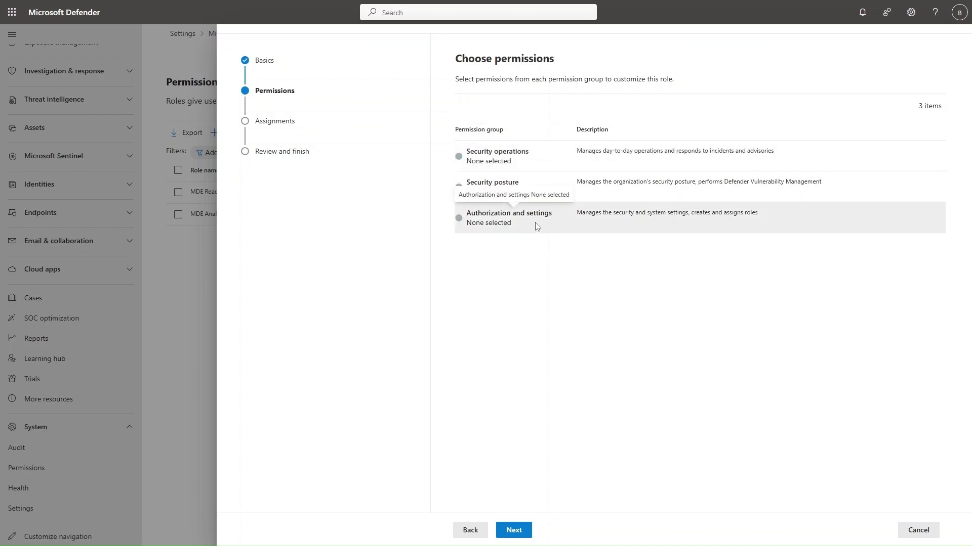
pyautogui.click(504, 161)
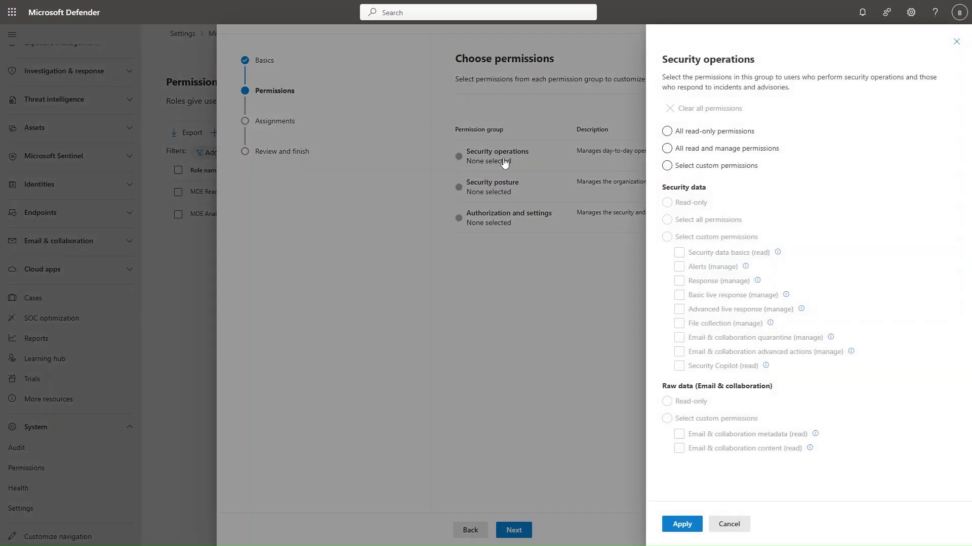
# Grant custom Security operations permissions: Security data basics, Alerts and Response (manage), Security Copilot (read)
pyautogui.click(733, 133)
pyautogui.click(749, 152)
pyautogui.click(729, 169)
pyautogui.click(718, 237)
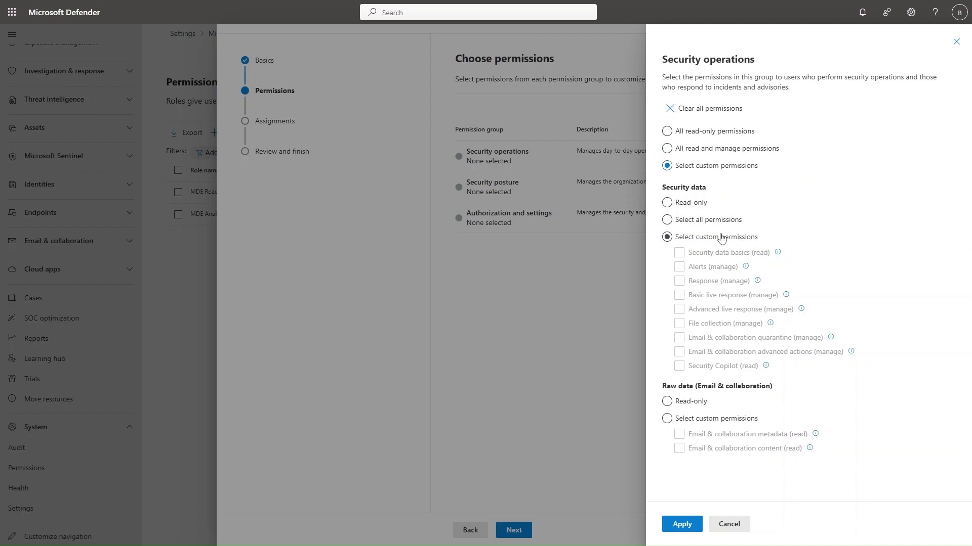
pyautogui.click(714, 253)
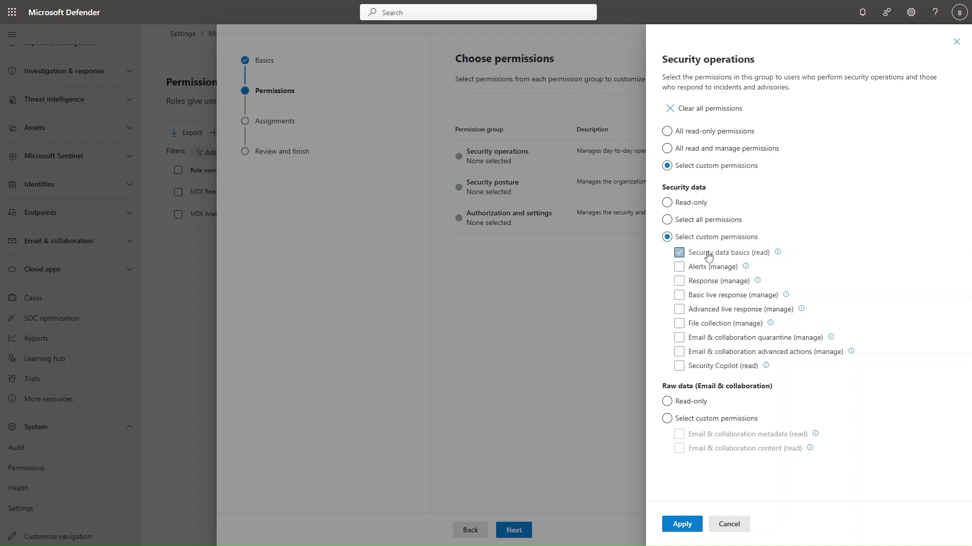
pyautogui.click(706, 272)
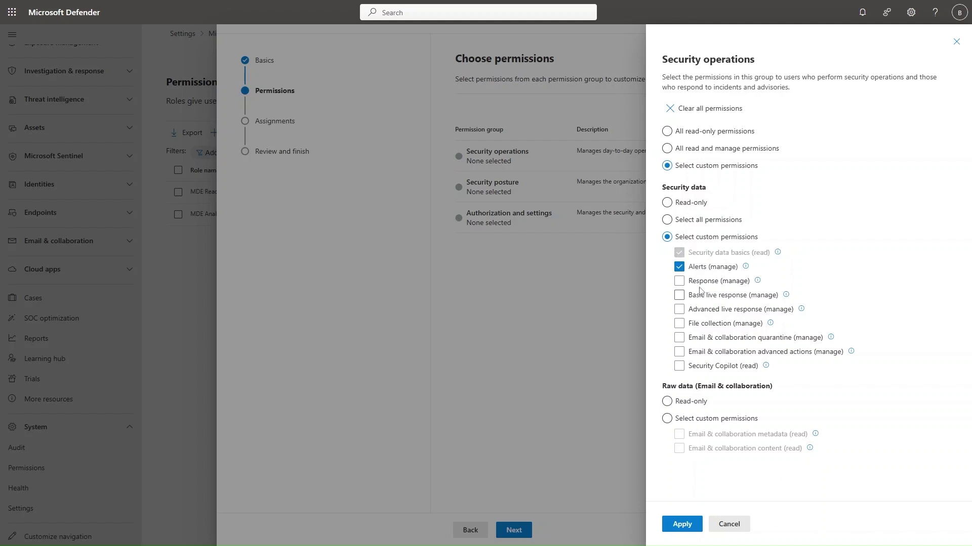
pyautogui.click(695, 286)
pyautogui.click(682, 369)
pyautogui.click(697, 527)
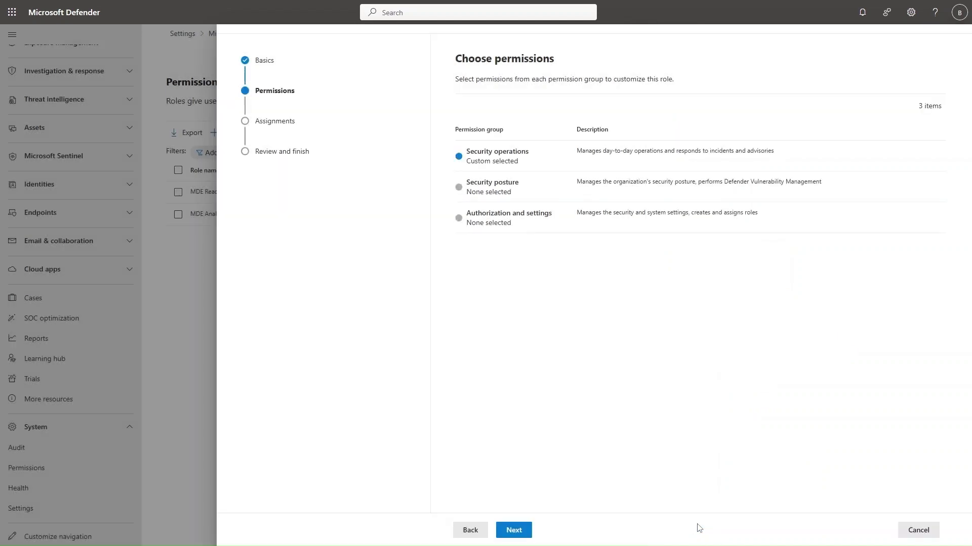
# Grant custom Security posture permissions: Vulnerability management (read) and Exposure Management (read)
pyautogui.click(509, 186)
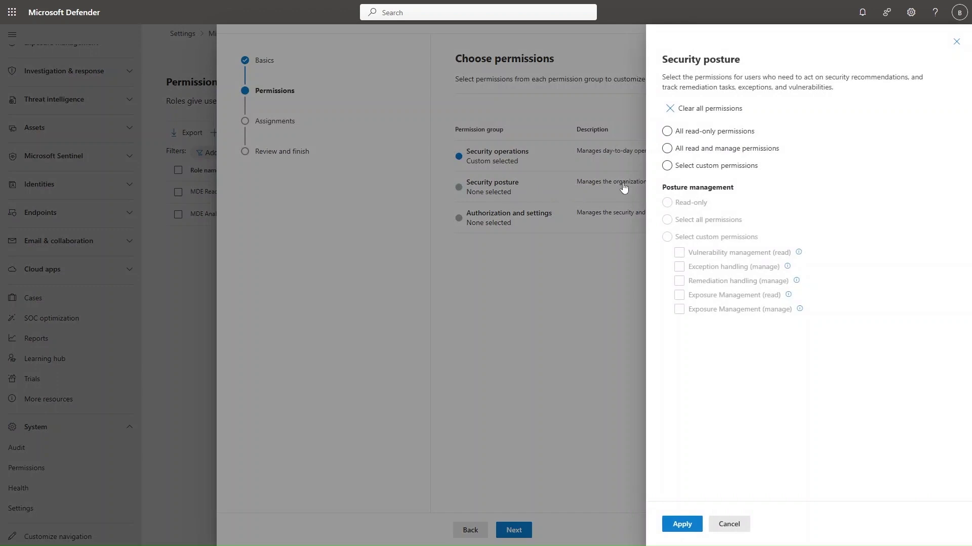
pyautogui.click(697, 167)
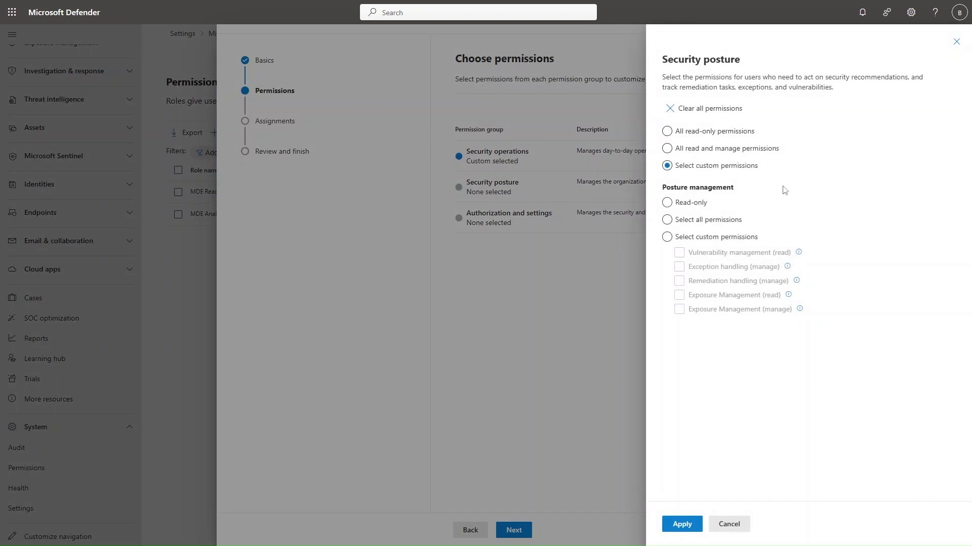
pyautogui.click(727, 244)
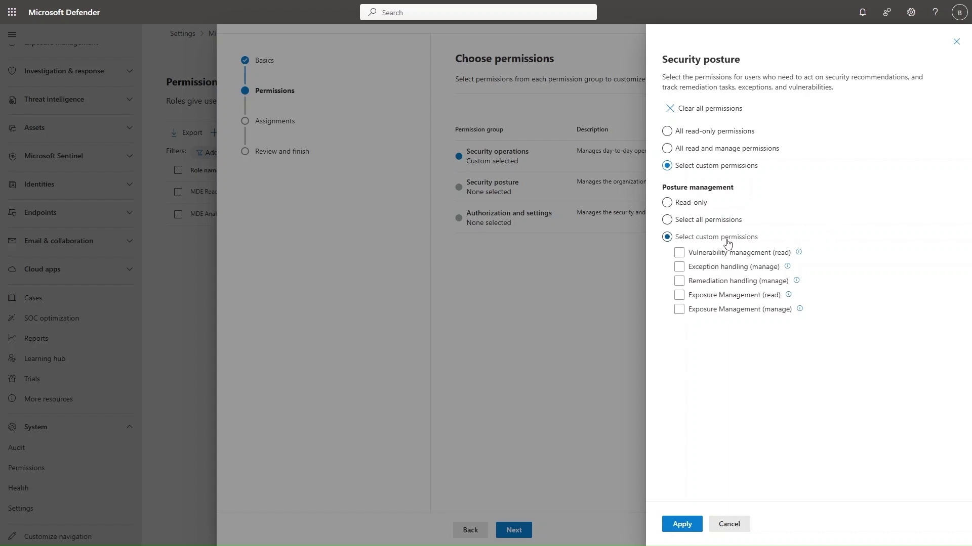
pyautogui.click(746, 253)
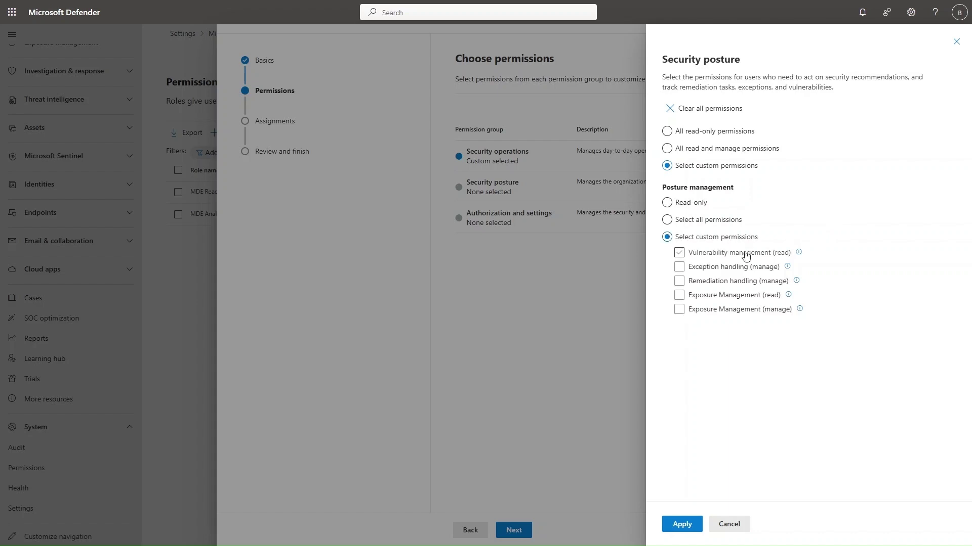
pyautogui.click(691, 254)
pyautogui.click(684, 301)
pyautogui.click(688, 530)
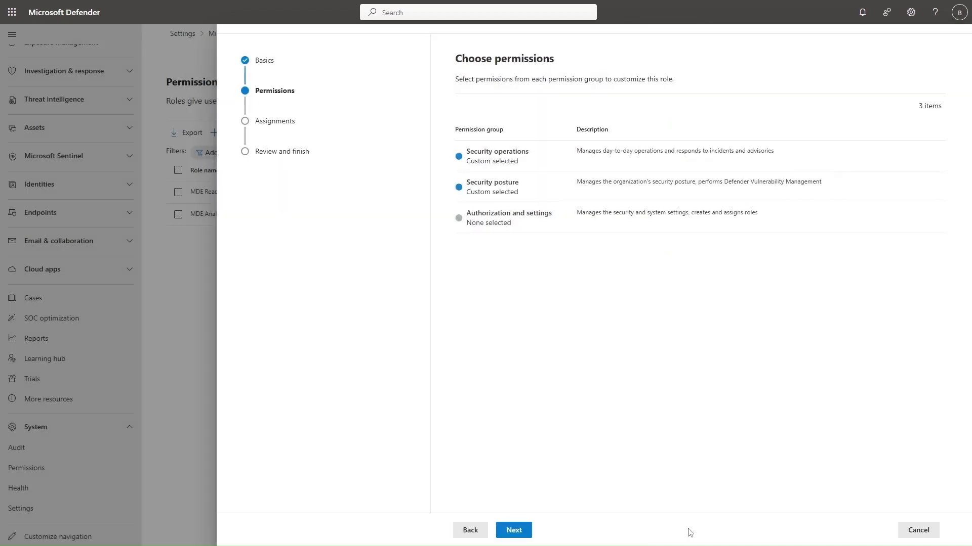
# Leave Authorization and settings unchanged and continue to the assignments step
pyautogui.click(528, 221)
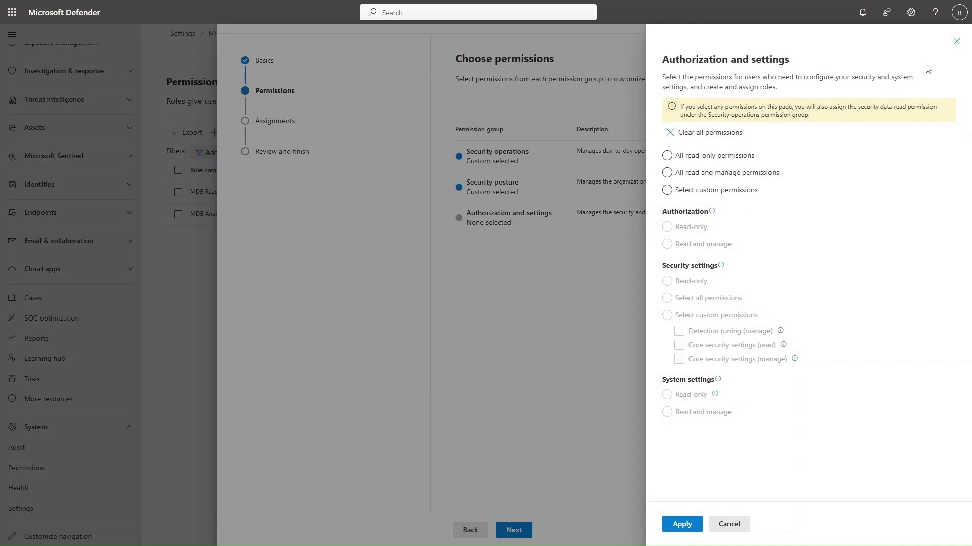
pyautogui.click(956, 43)
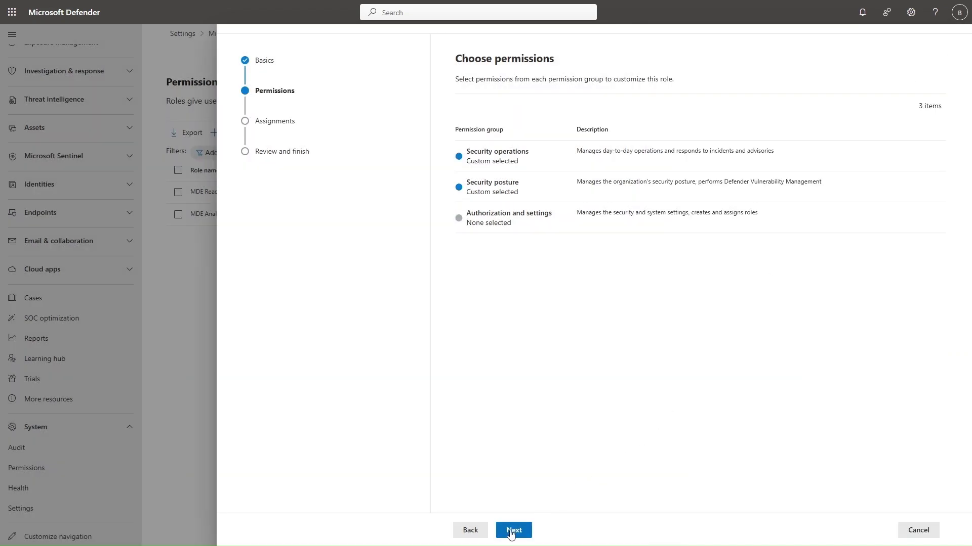
pyautogui.click(513, 530)
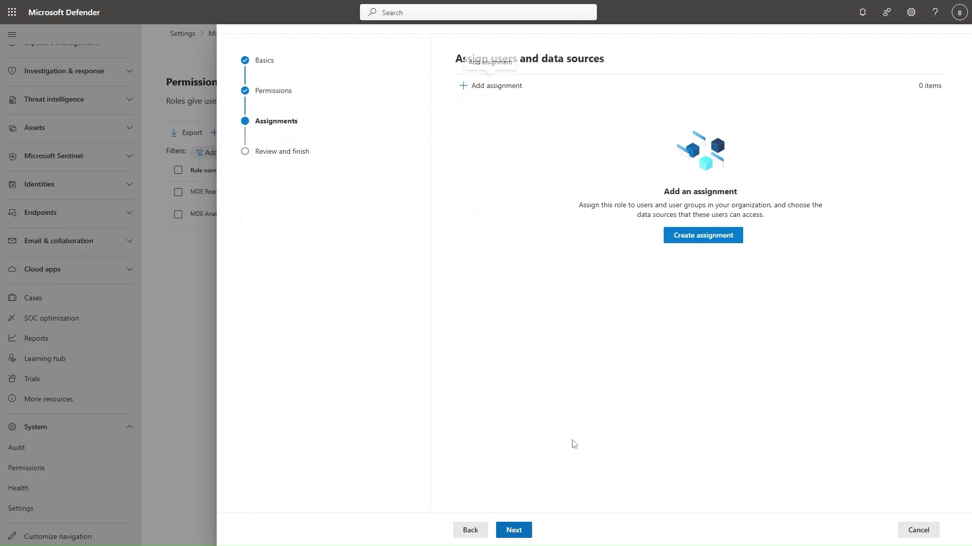
# Start an assignment named 'SOC Tier 1' and add the first suggested user
pyautogui.click(483, 86)
pyautogui.click(715, 110)
pyautogui.write('SOC Tier 1')
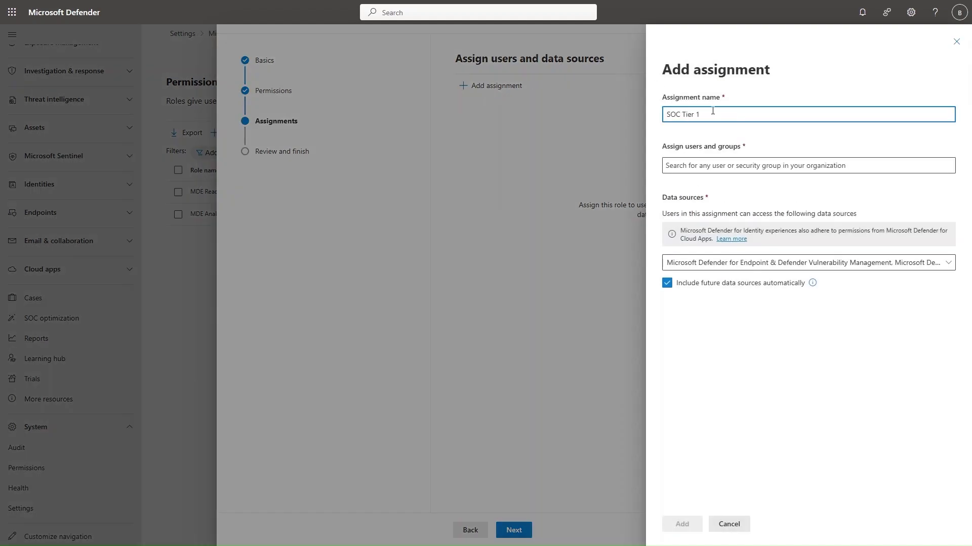
pyautogui.click(725, 164)
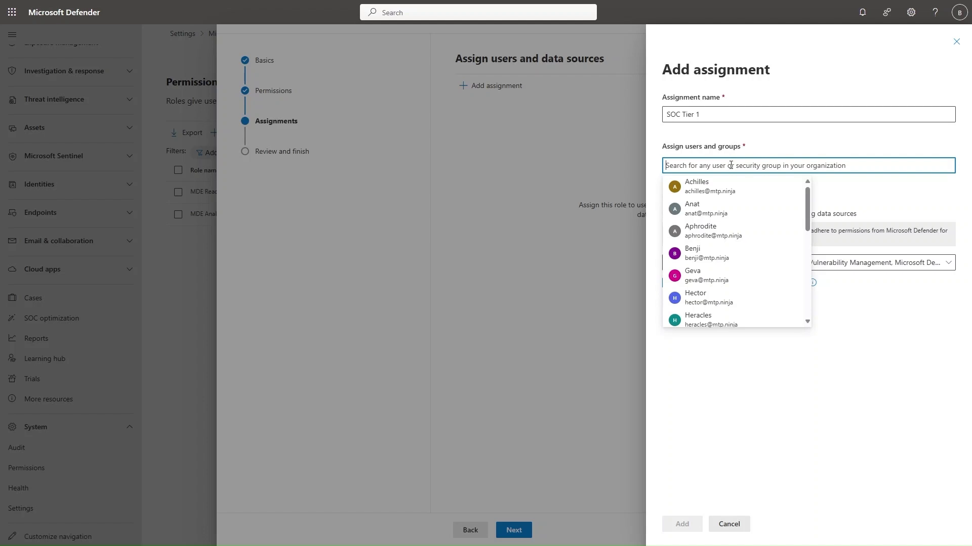
pyautogui.click(750, 186)
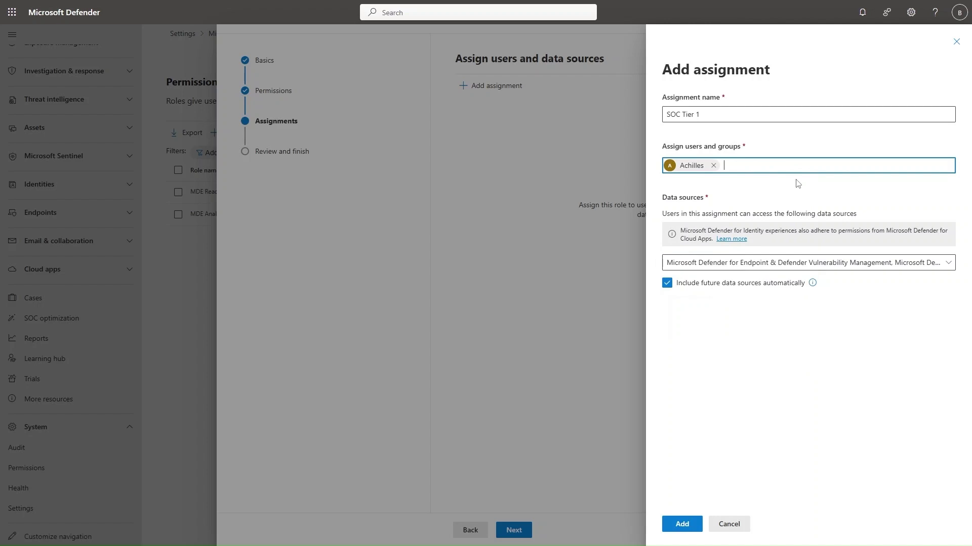
# Keep all data sources included in the assignment and add it to the role
pyautogui.click(811, 262)
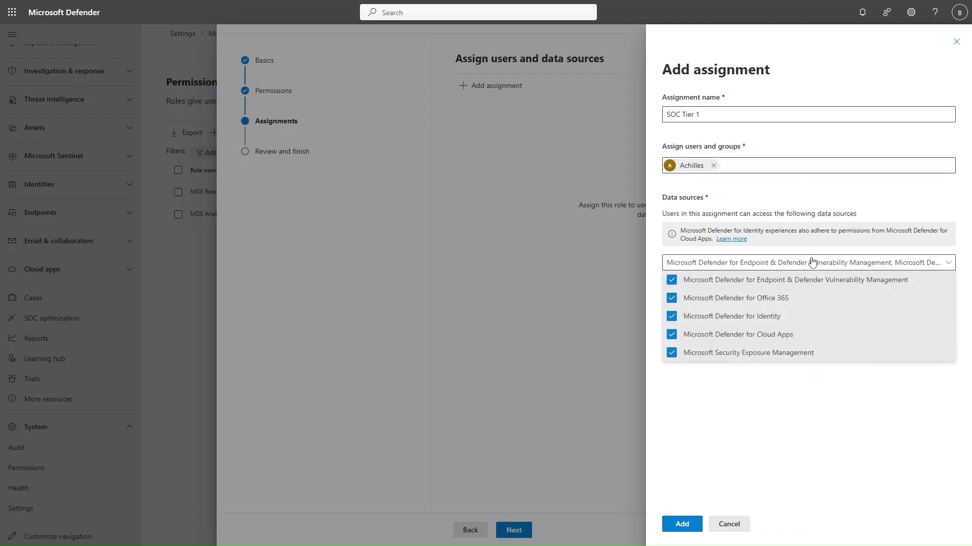
pyautogui.click(687, 299)
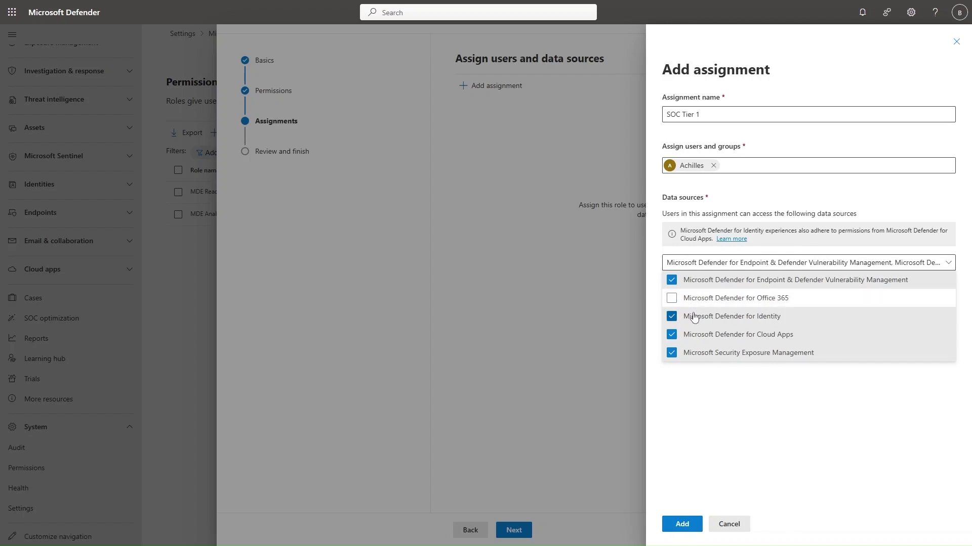
pyautogui.click(694, 318)
pyautogui.click(700, 303)
pyautogui.click(708, 321)
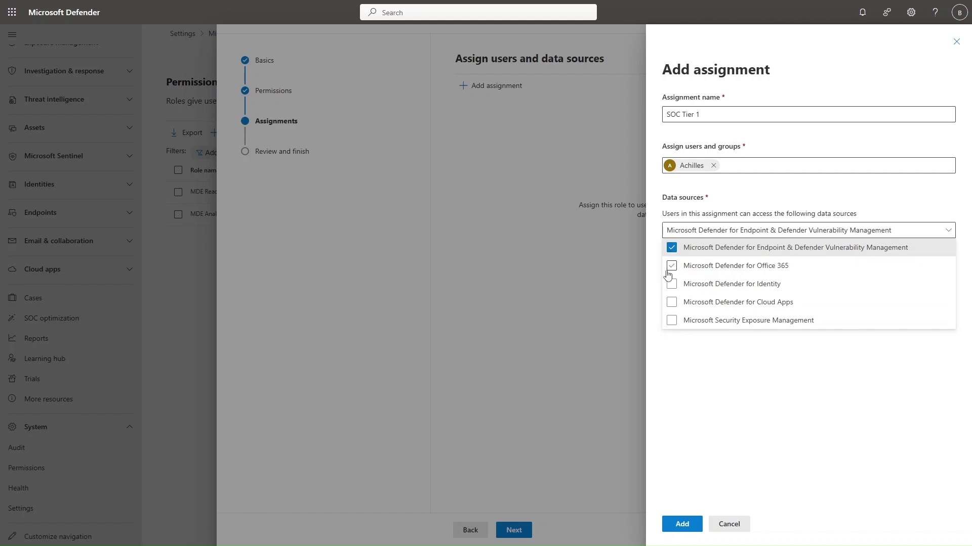
pyautogui.click(672, 267)
pyautogui.click(673, 284)
pyautogui.click(681, 342)
pyautogui.click(679, 355)
pyautogui.click(694, 499)
pyautogui.click(695, 523)
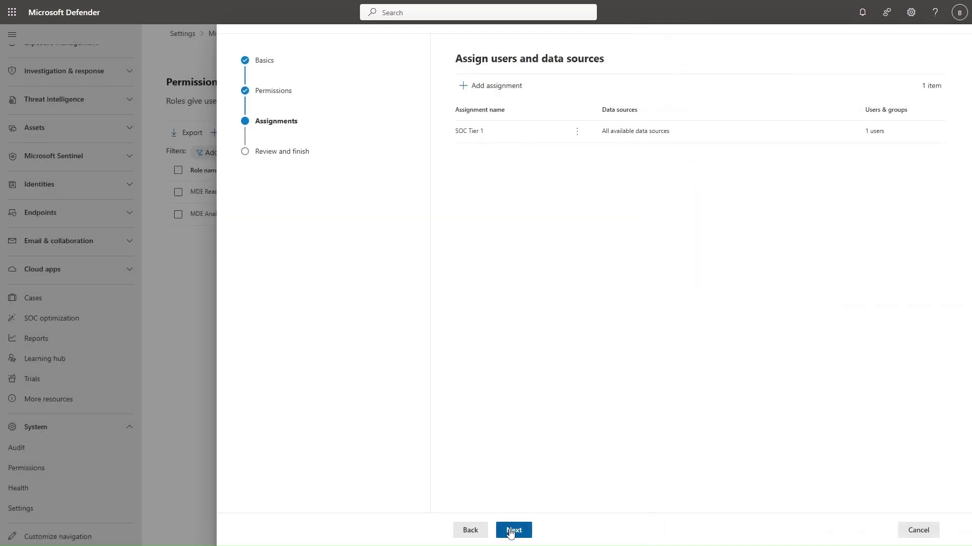
# Review and submit the SOC Tier 1 role, then return to the roles list
pyautogui.click(511, 532)
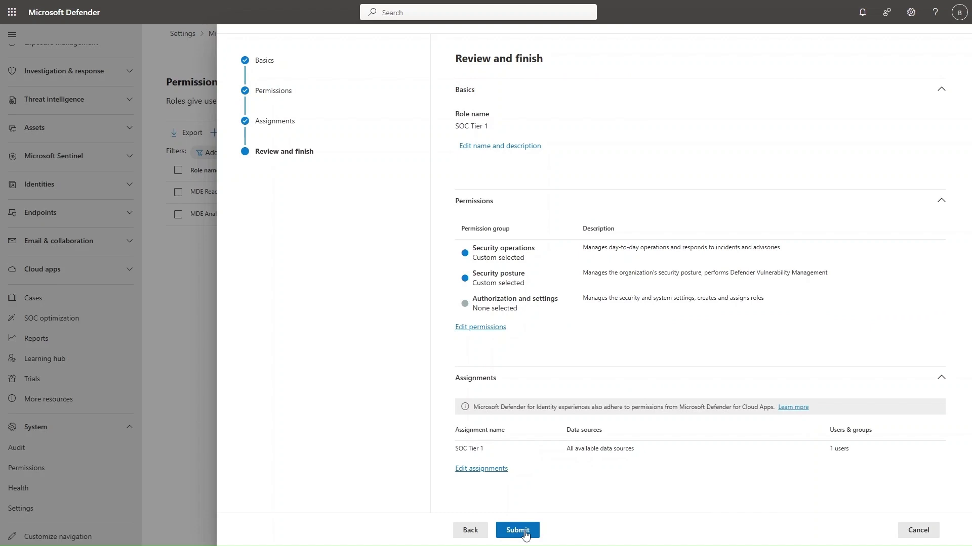
pyautogui.click(525, 534)
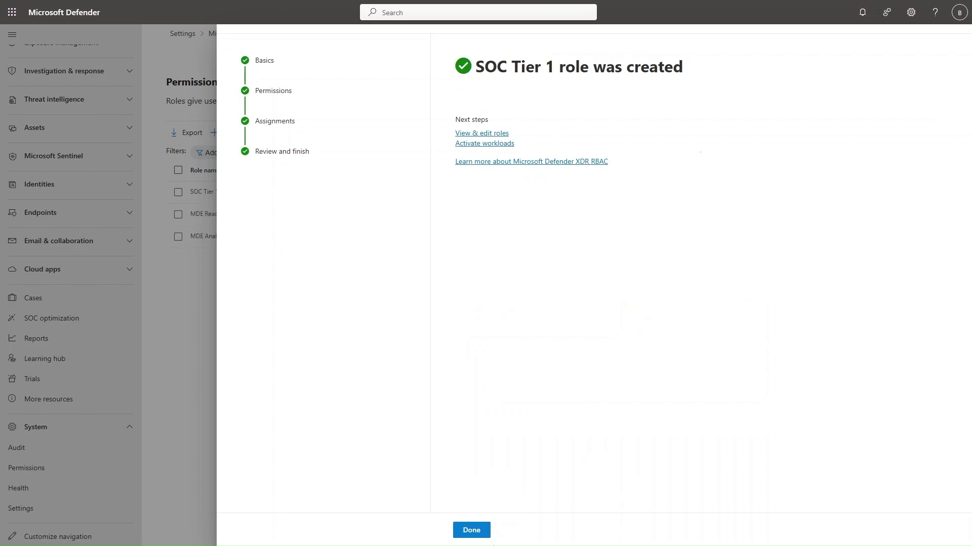
pyautogui.click(472, 530)
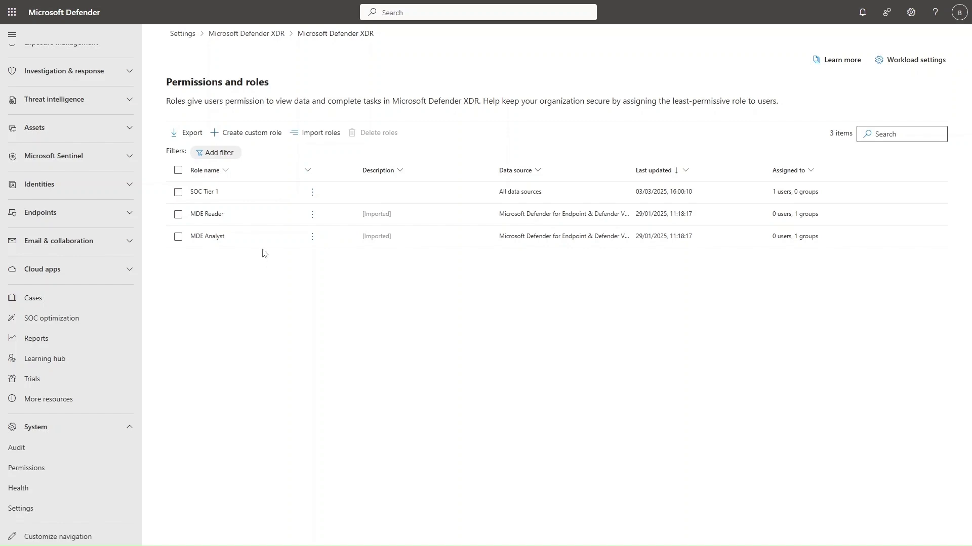
# Create a custom role 'Authorization' with the Authorization permission set to Read and manage
pyautogui.click(264, 136)
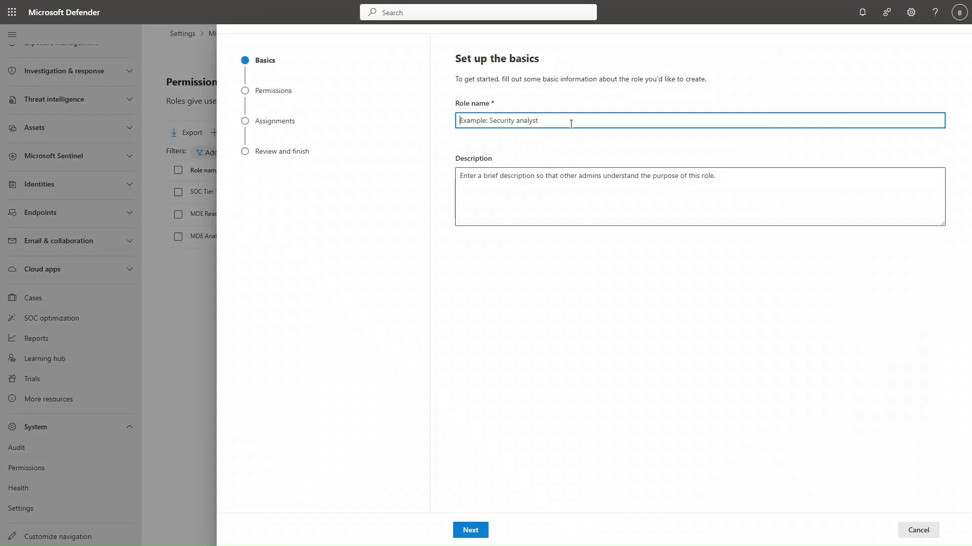
pyautogui.write('Authorization')
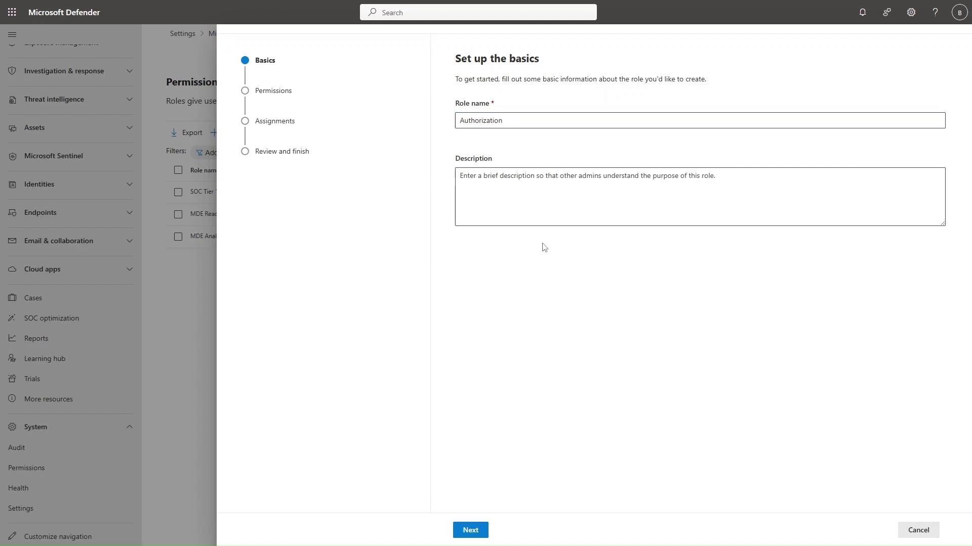
pyautogui.click(485, 530)
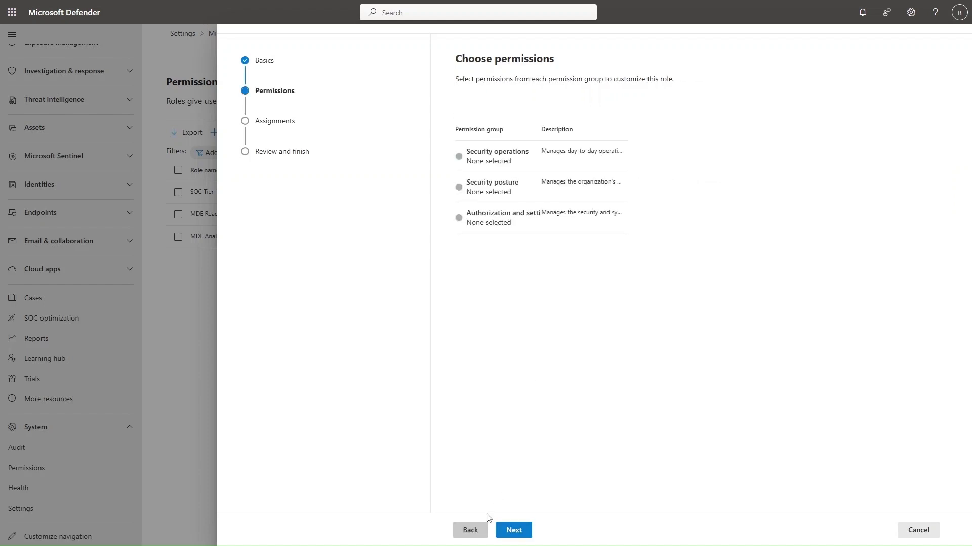
pyautogui.click(507, 217)
pyautogui.click(701, 192)
pyautogui.click(691, 242)
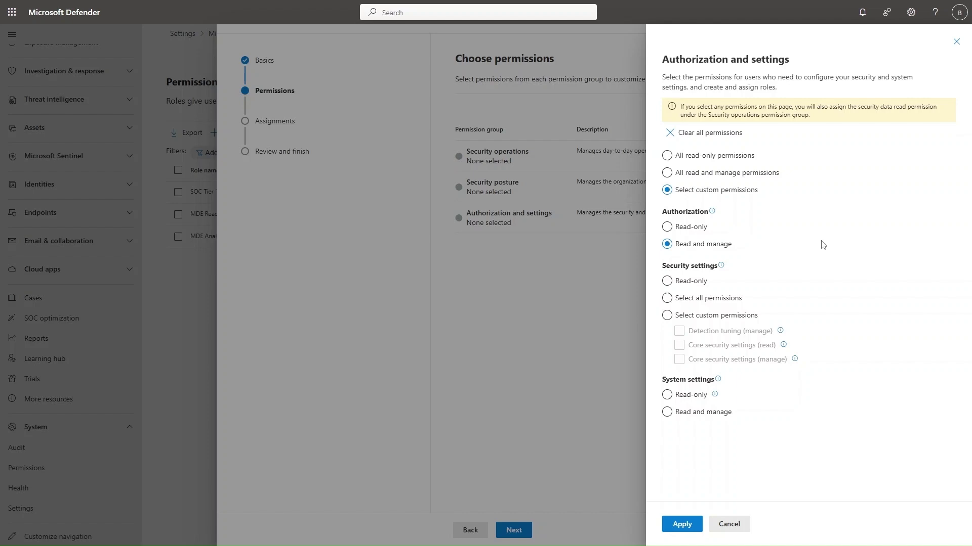
# Apply the authorization permissions and start an assignment named 'Permission management'
pyautogui.click(682, 524)
pyautogui.click(514, 529)
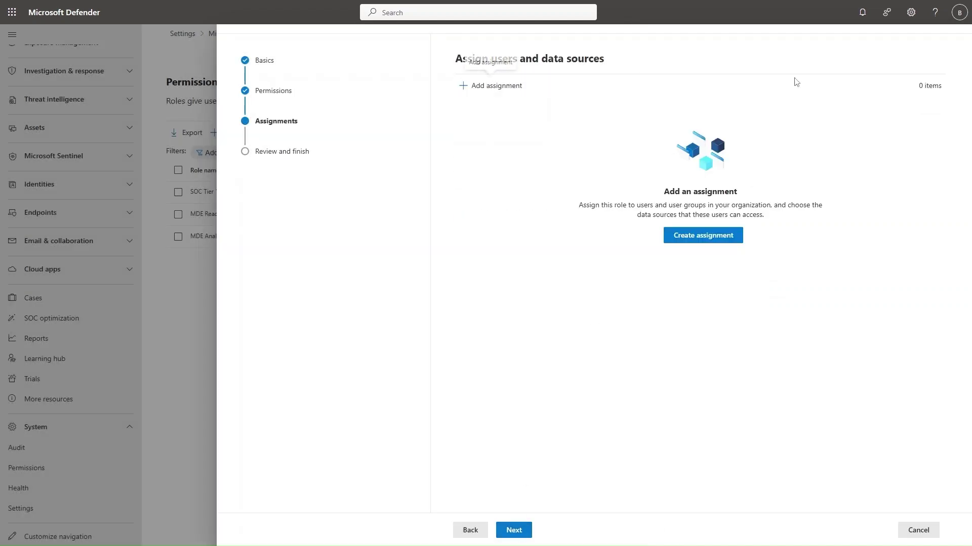
pyautogui.click(722, 234)
pyautogui.click(748, 112)
pyautogui.write('Permission management')
# Search for and add the user, add the assignment, and submit the Authorization role
pyautogui.click(743, 166)
pyautogui.write('Benj')
pyautogui.click(740, 185)
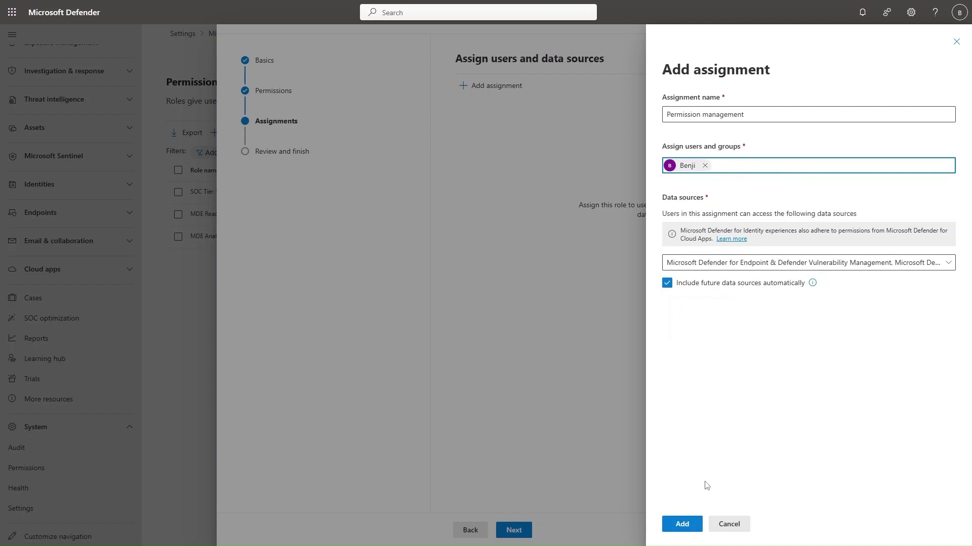
pyautogui.click(693, 527)
pyautogui.click(513, 530)
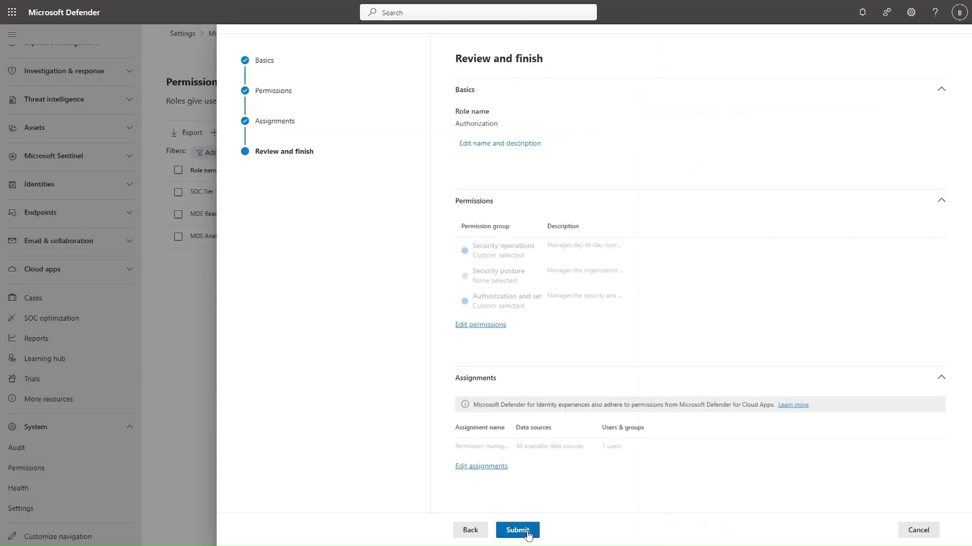
pyautogui.click(530, 533)
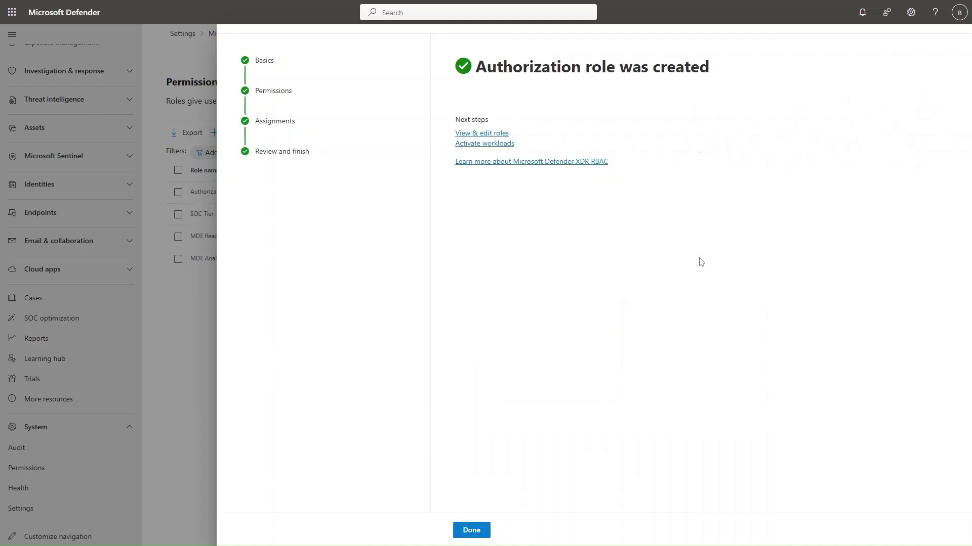
# Dismiss the Authorization role confirmation to return to the roles list
pyautogui.click(466, 532)
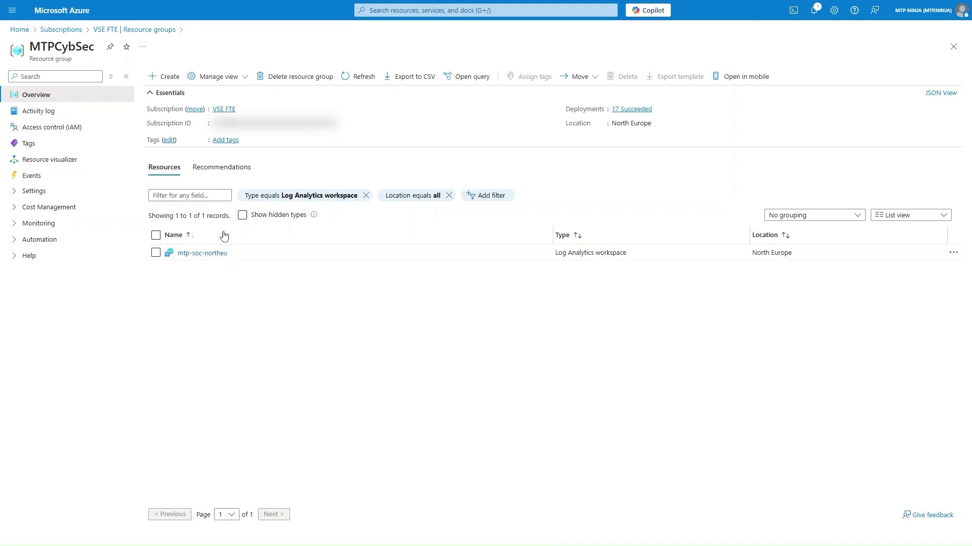
# Add a role assignment via MTPCybSec's Access control (IAM), filtering roles by 'Sentinel'
pyautogui.click(71, 129)
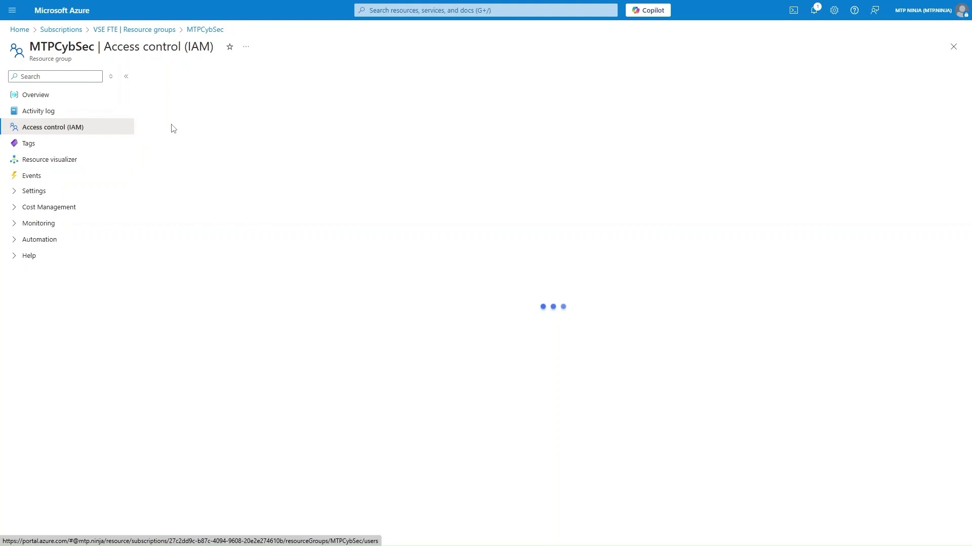
pyautogui.click(165, 76)
pyautogui.click(173, 97)
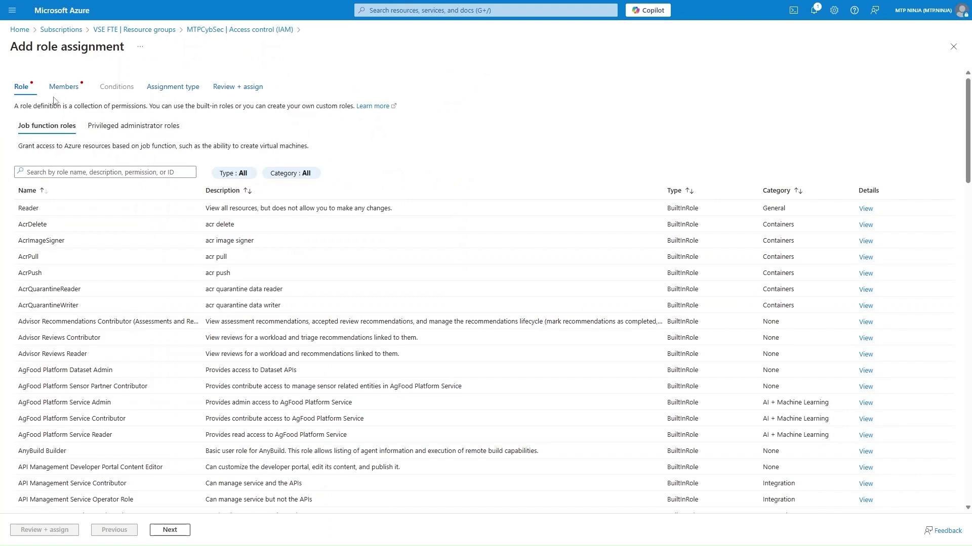
pyautogui.click(107, 168)
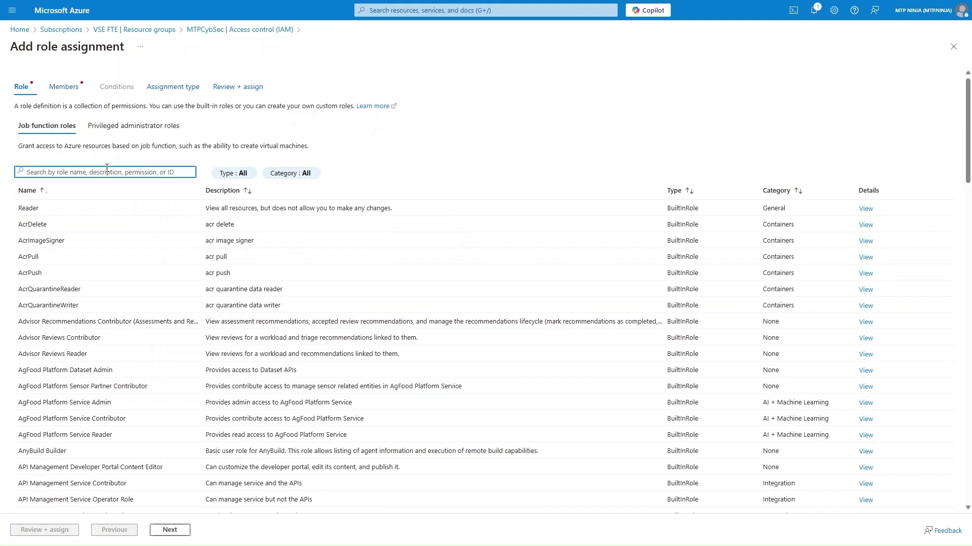
pyautogui.write('Sentinel')
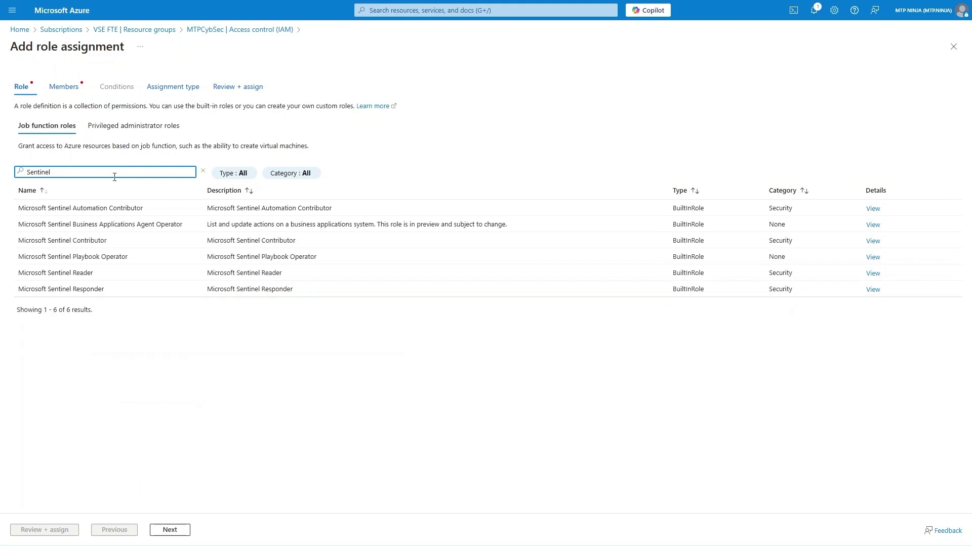
# Choose Microsoft Sentinel Contributor instead of Microsoft Sentinel Reader, then select the 'Sentinel' search text
pyautogui.click(127, 276)
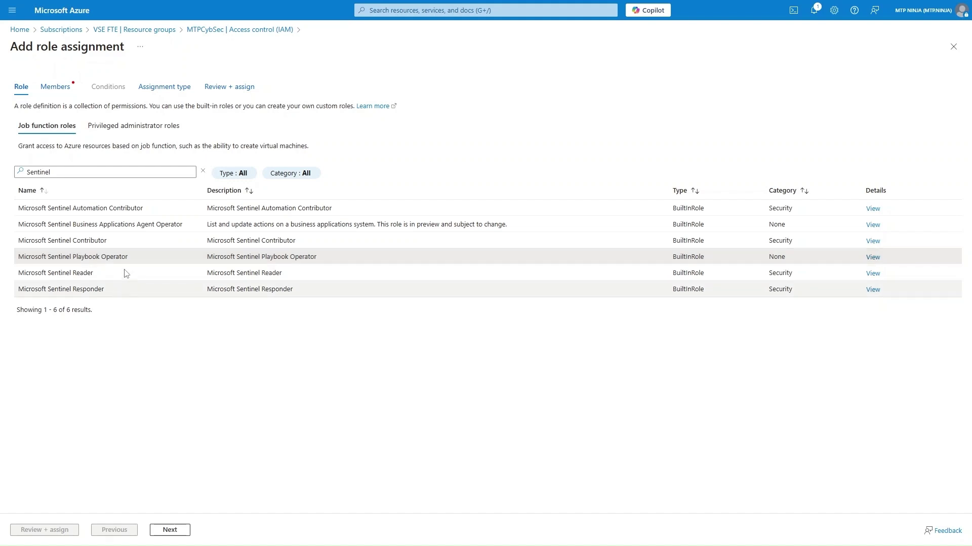
pyautogui.click(134, 240)
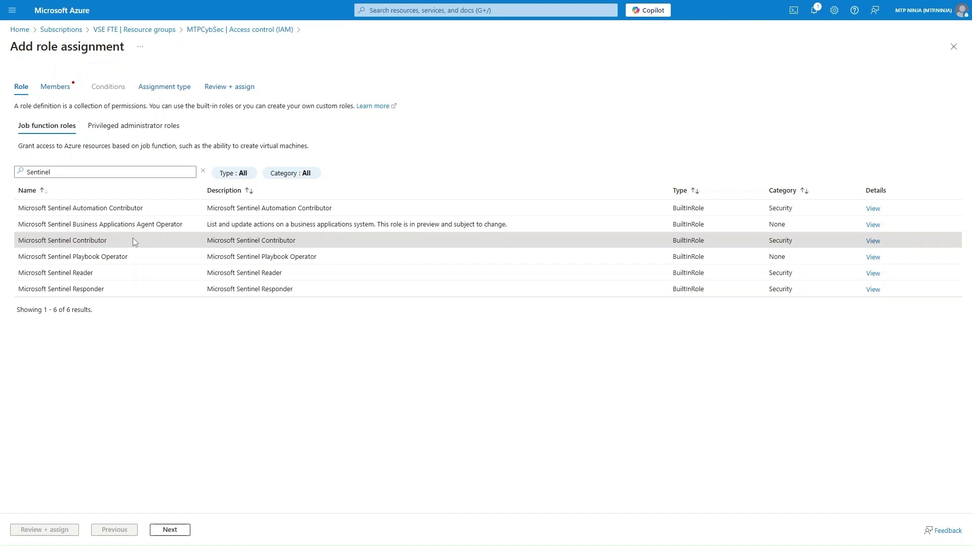
pyautogui.doubleClick(67, 173)
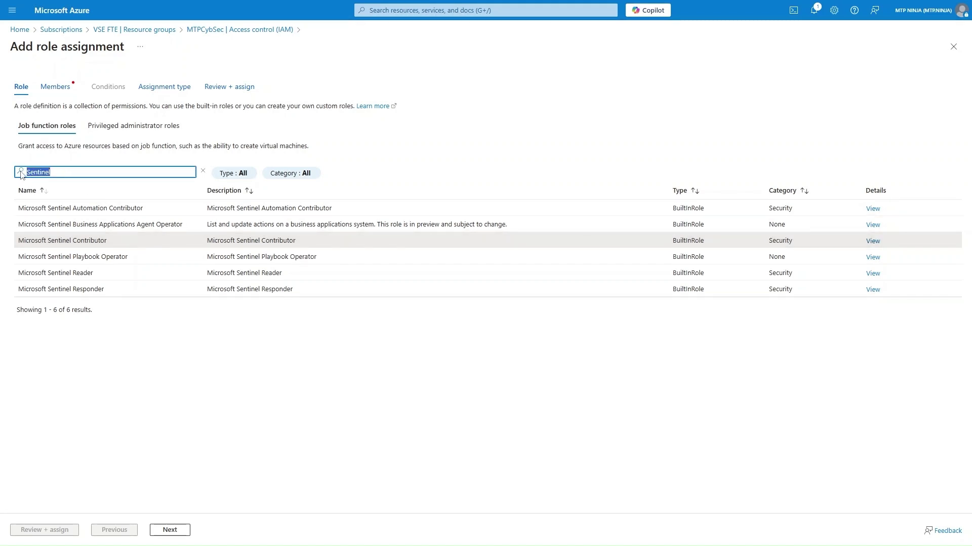
# Search the role list for 'logic app', then replace the search with 'log analyt'
pyautogui.write('logic app')
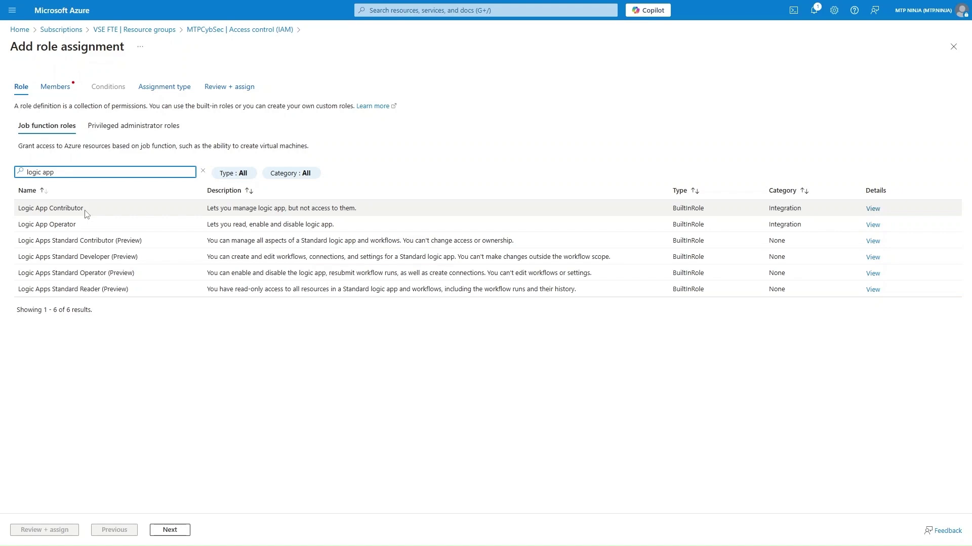
pyautogui.moveTo(66, 172); pyautogui.dragTo(17, 170)
pyautogui.press('BackSpace')
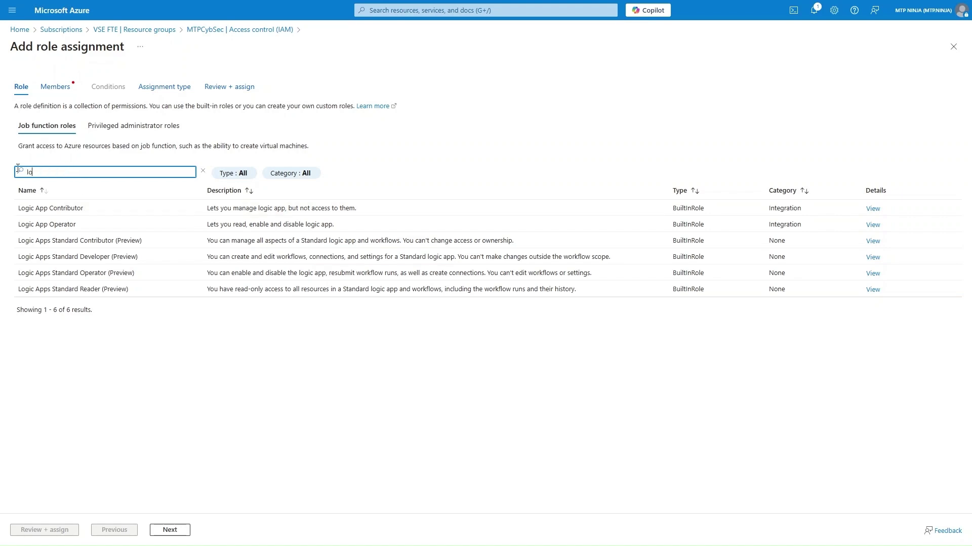
pyautogui.write('log analyti')
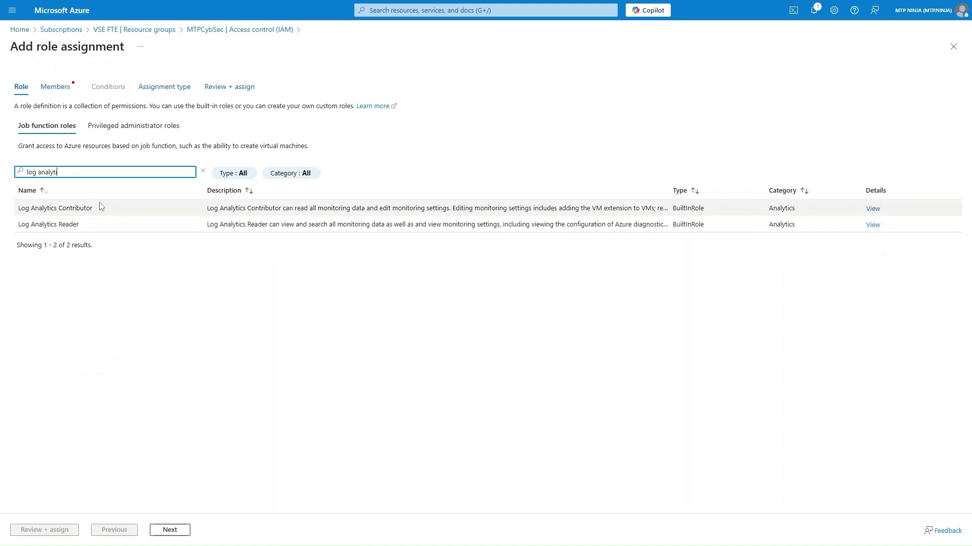